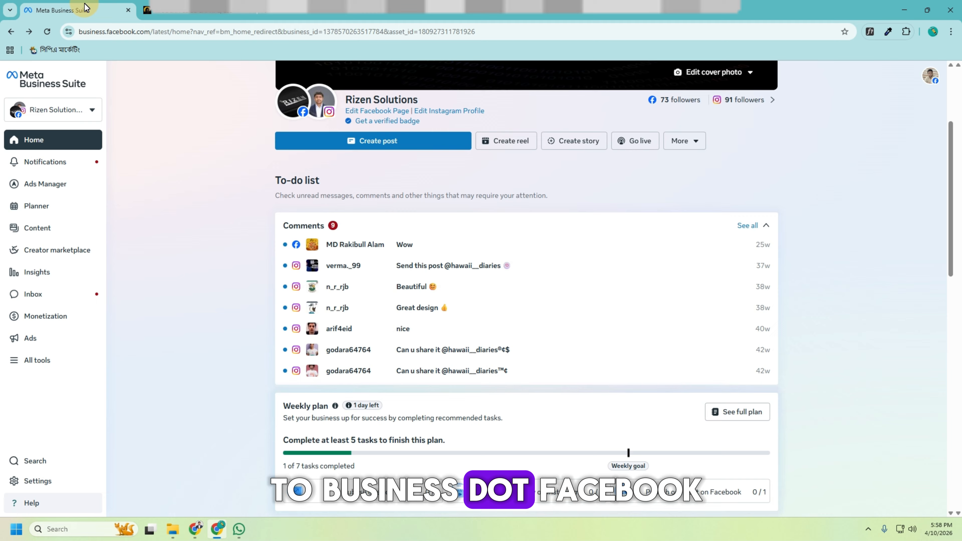
# Step: Open the Datasets & pixels section in the Rizen Solutions business portfolio's settings
pyautogui.click(72, 10)
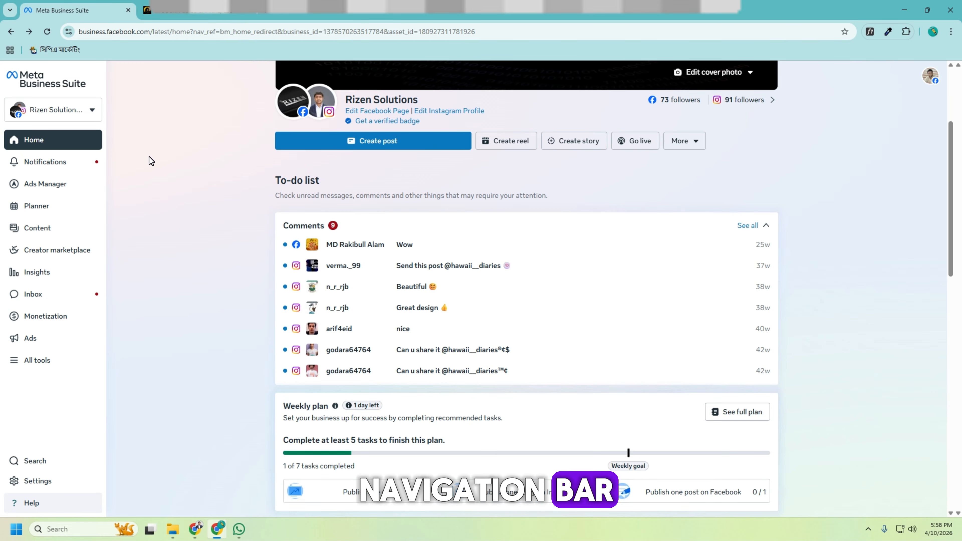
pyautogui.scroll(-1, 140, 180)
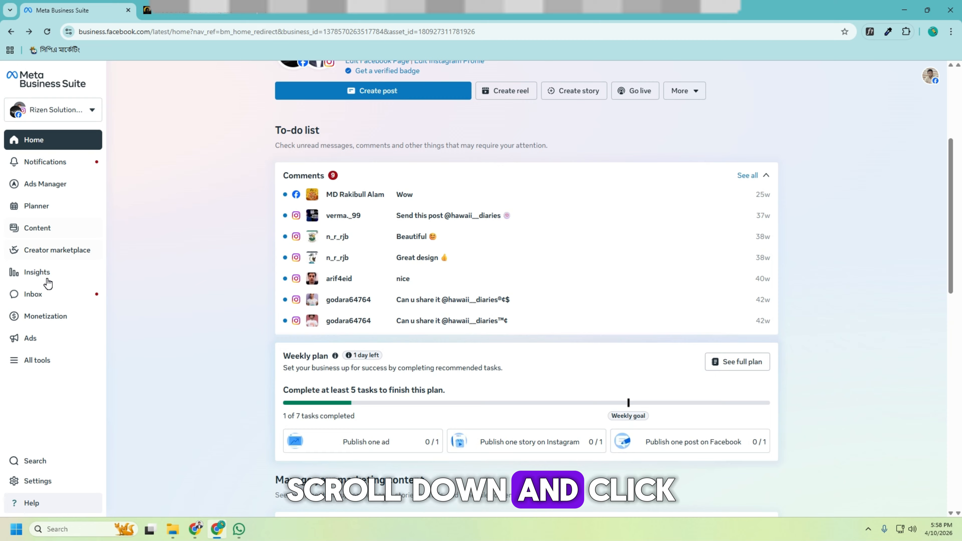
pyautogui.click(38, 480)
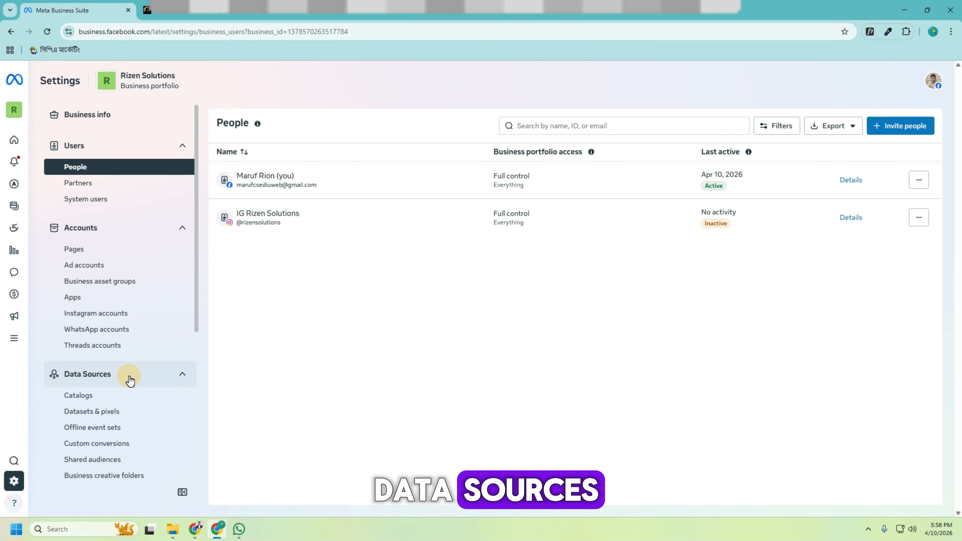
pyautogui.click(108, 414)
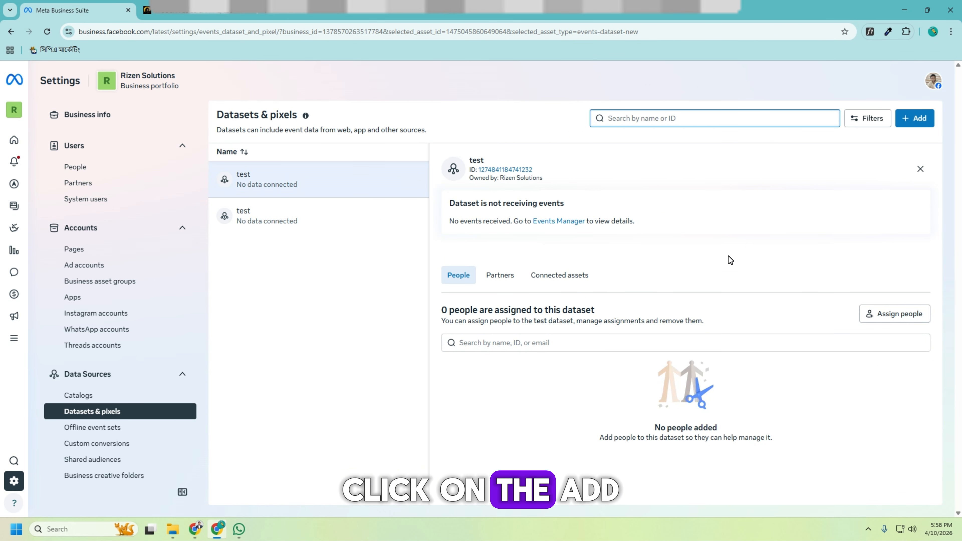
# Step: Create a new dataset named Rizen without choosing any category
pyautogui.click(916, 118)
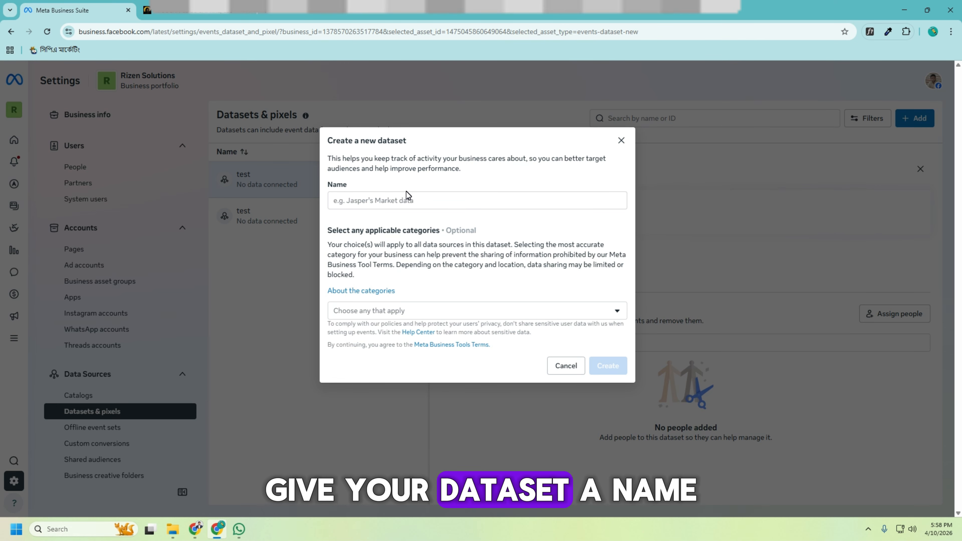
pyautogui.click(402, 198)
pyautogui.write('Rize')
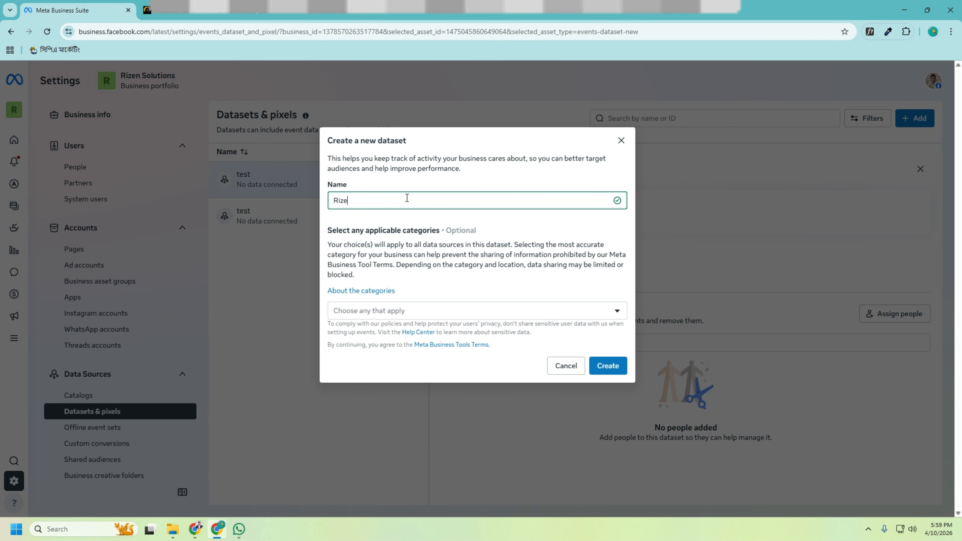
pyautogui.write('n')
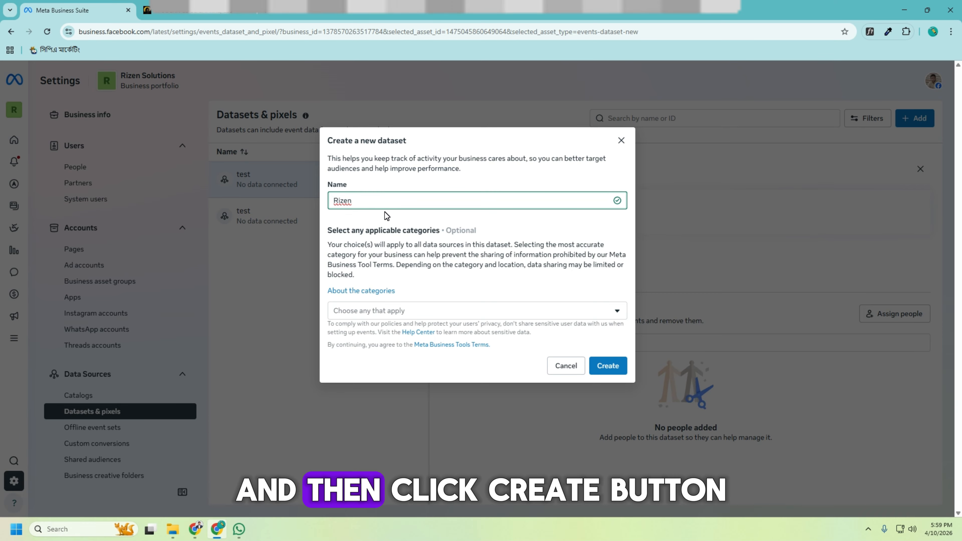
pyautogui.click(603, 364)
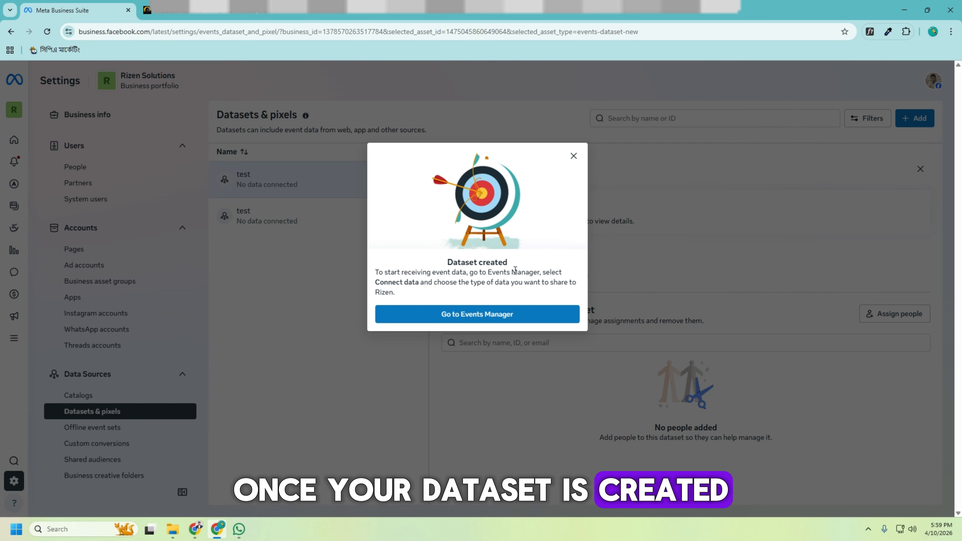
# Step: Start the manual Meta Pixel installation for the Rizen dataset in Events Manager and copy the pixel base code
pyautogui.click(492, 320)
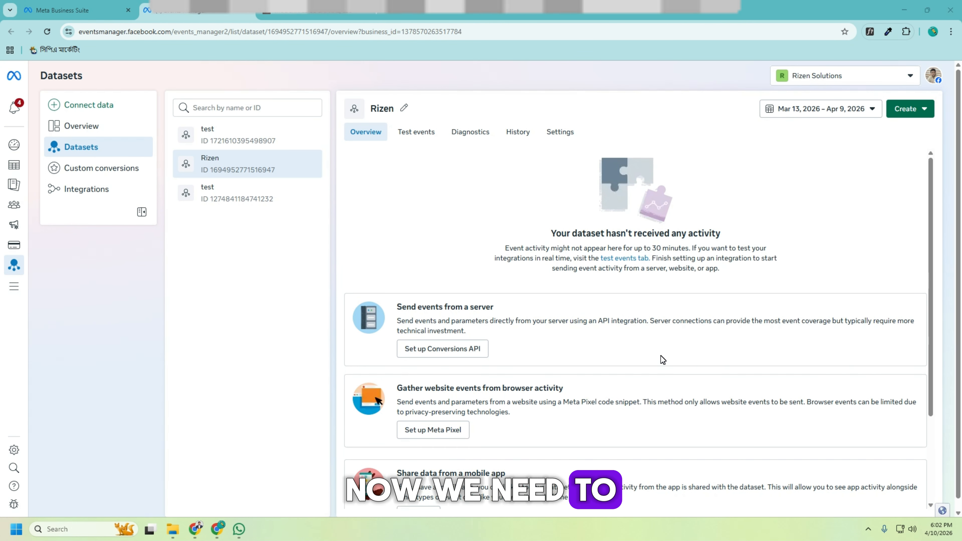
pyautogui.click(430, 428)
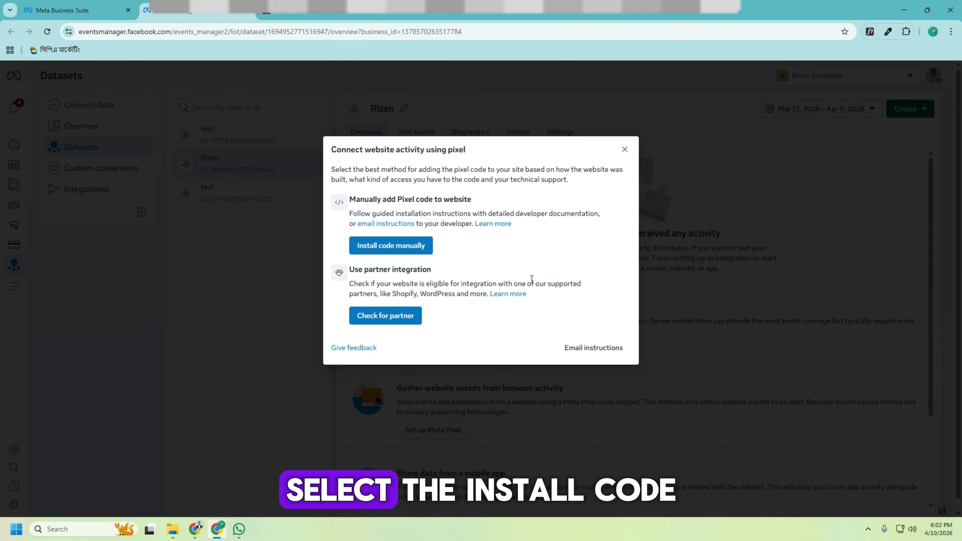
pyautogui.click(394, 246)
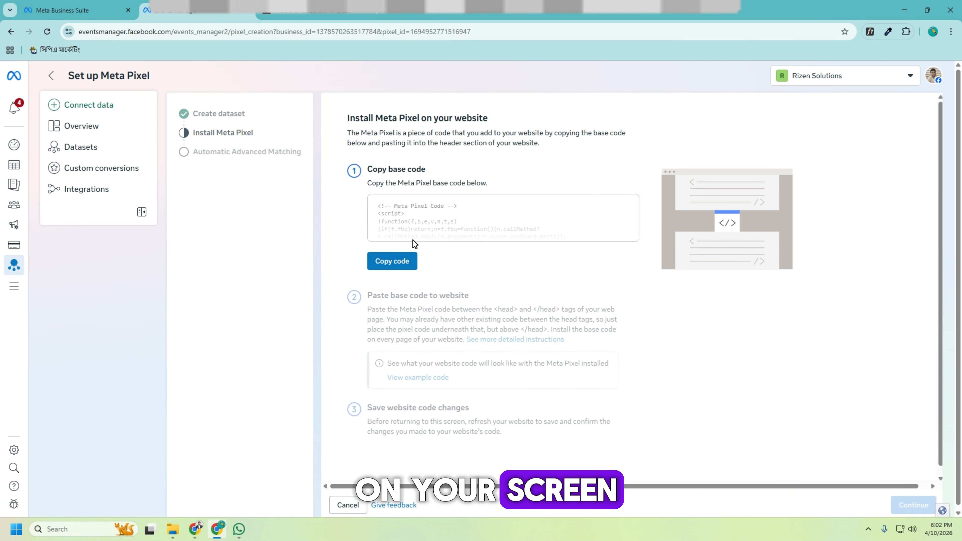
pyautogui.click(383, 265)
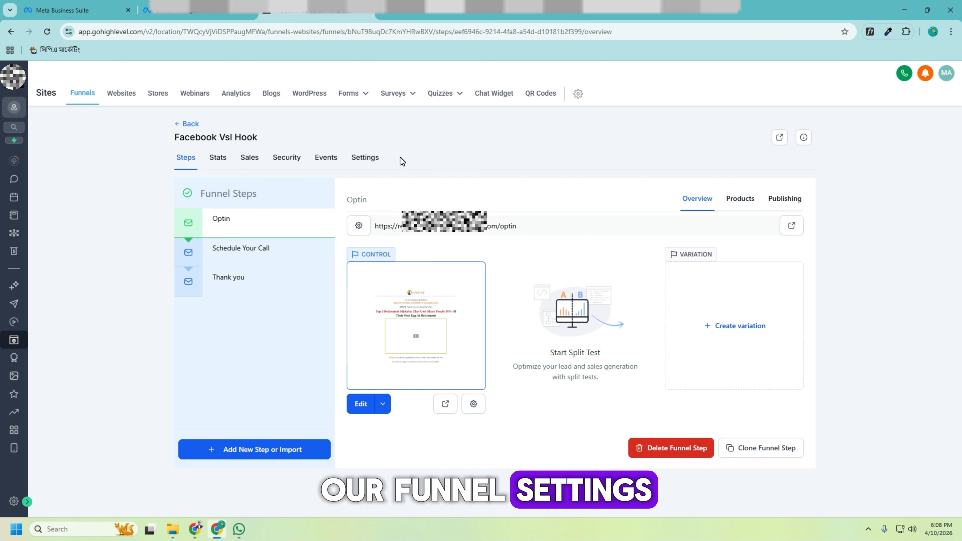
# Step: In GoHighLevel, paste the Meta Pixel code as the head tracking code in the Facebook Vsl Hook funnel's settings and enlarge that field
pyautogui.click(367, 157)
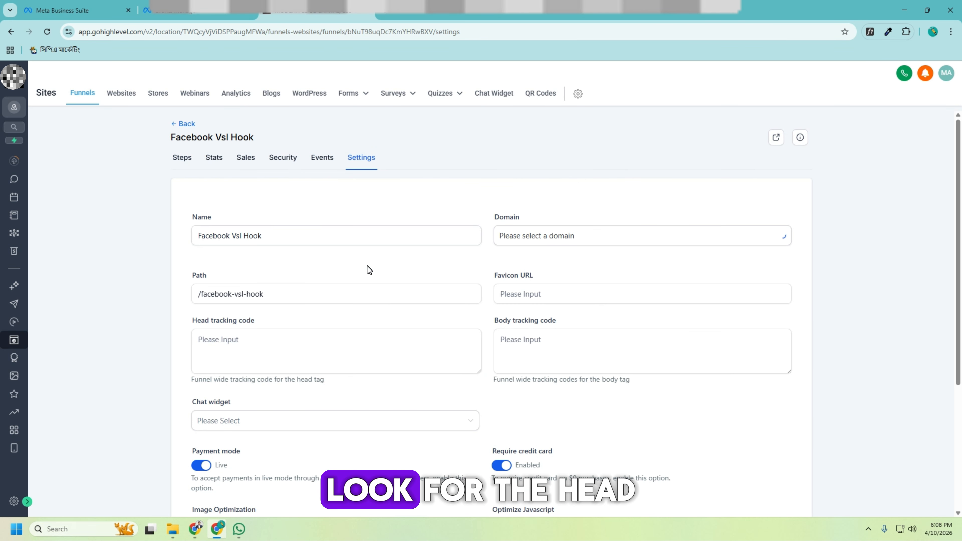
pyautogui.scroll(-3, 311, 307)
pyautogui.click(252, 247)
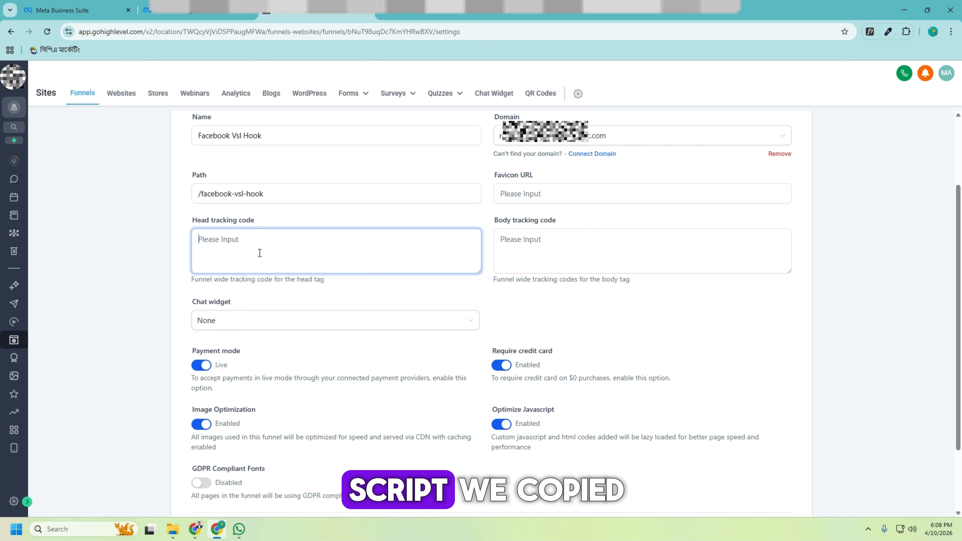
pyautogui.hotkey('ctrl', 'v')
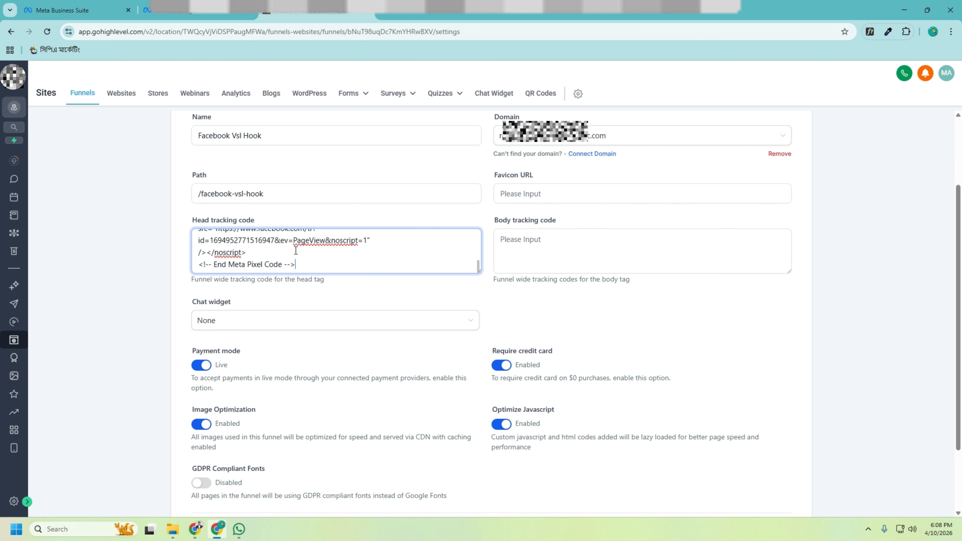
pyautogui.moveTo(481, 272); pyautogui.dragTo(485, 390)
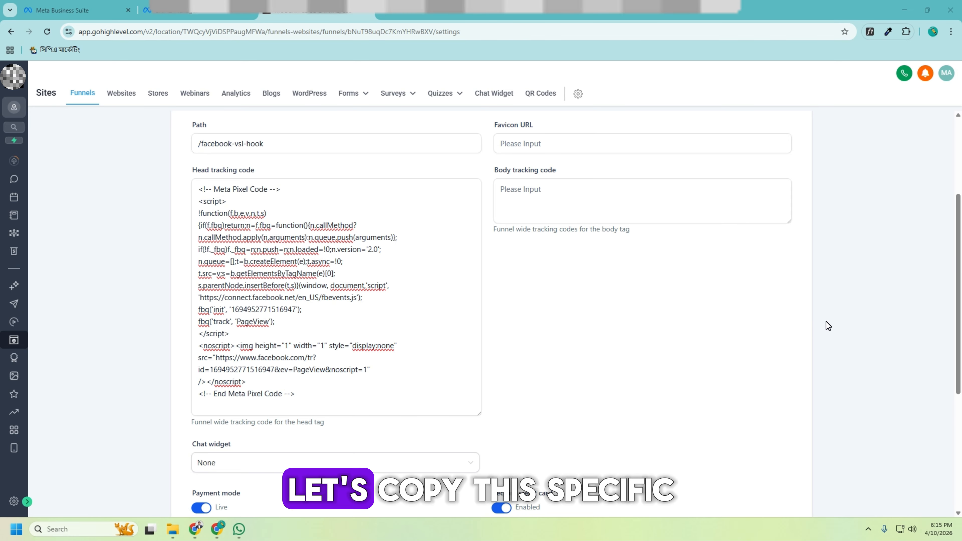
# Step: Copy the line fbq('track', 'PageView'); from the head tracking code and save the funnel settings
pyautogui.click(199, 323)
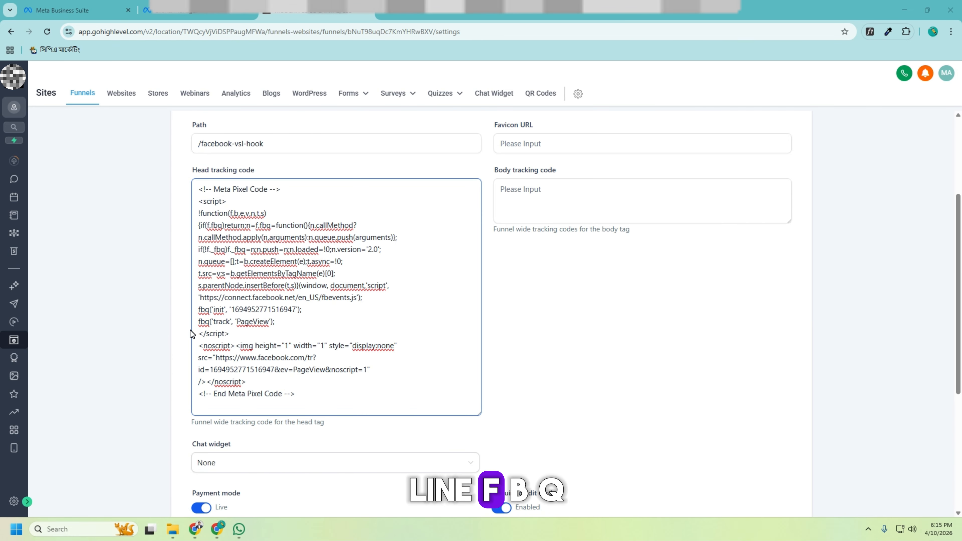
pyautogui.moveTo(199, 323); pyautogui.dragTo(282, 322)
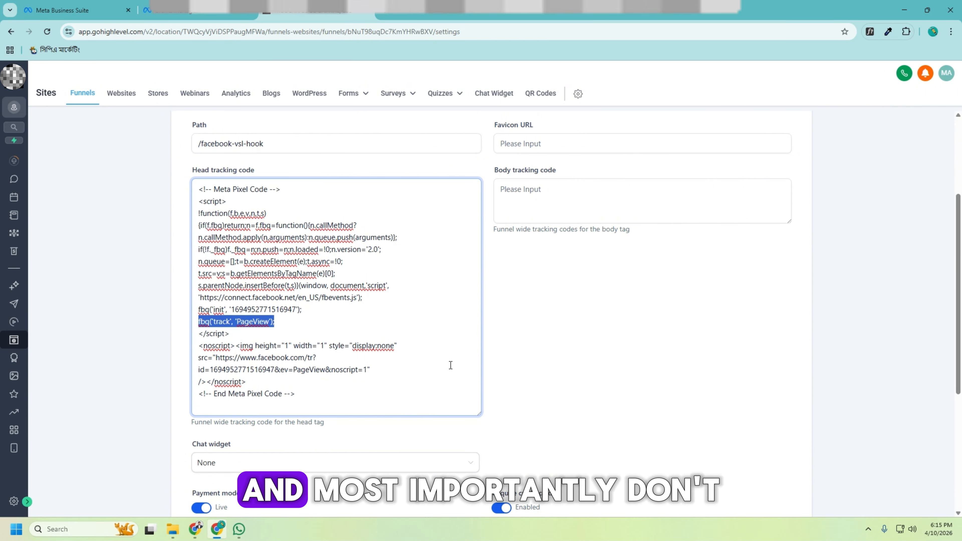
pyautogui.scroll(-2, 559, 347)
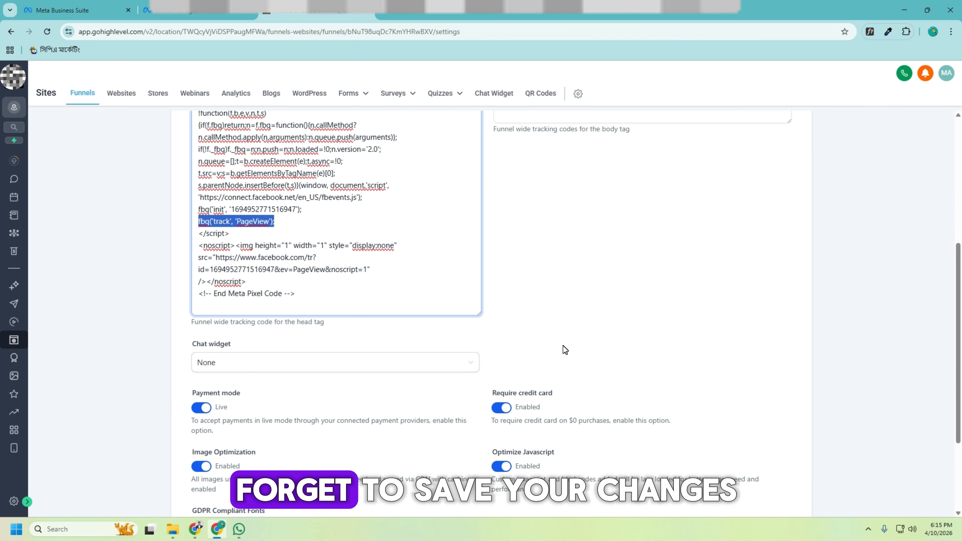
pyautogui.scroll(-3, 563, 346)
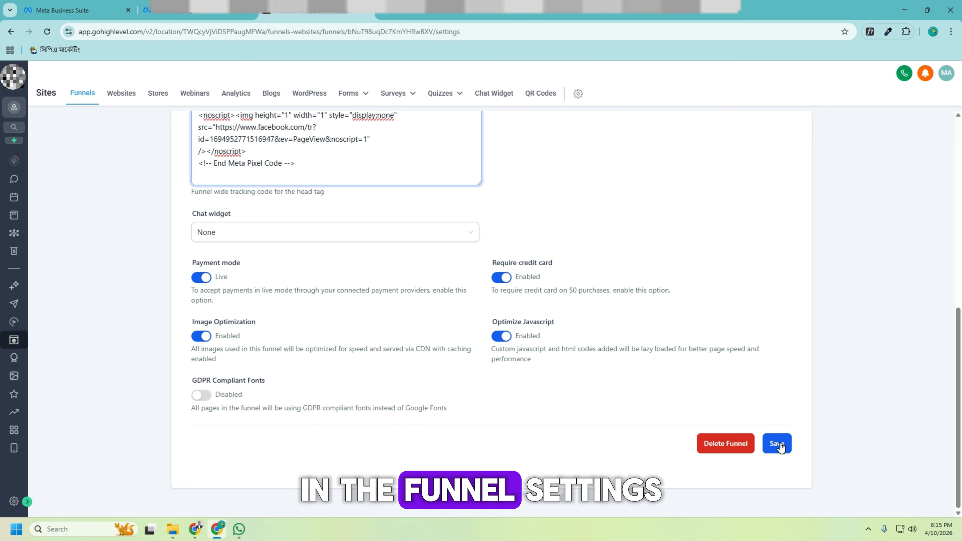
pyautogui.click(779, 446)
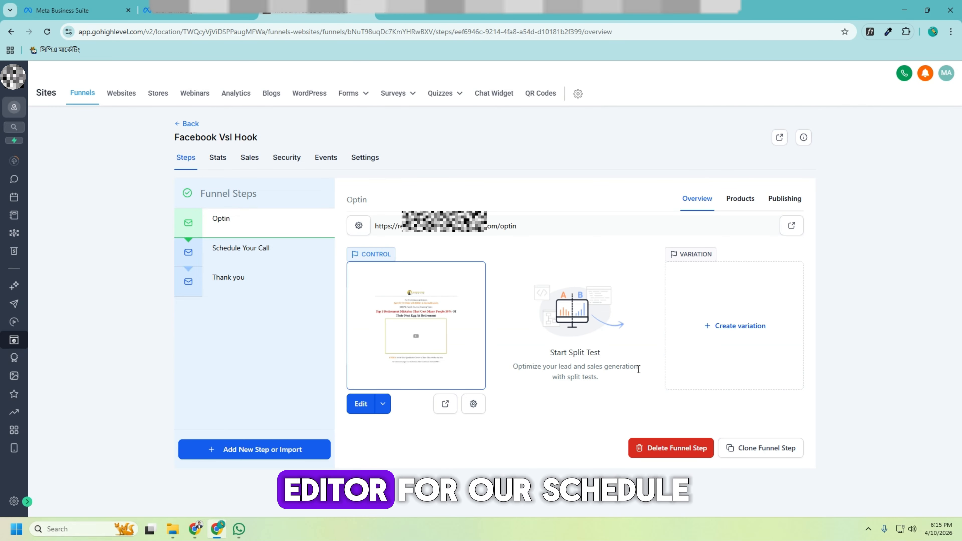
# Step: Open the funnel's Schedule Your Call page for editing in a new browser tab and bring up its tracking code
pyautogui.click(231, 252)
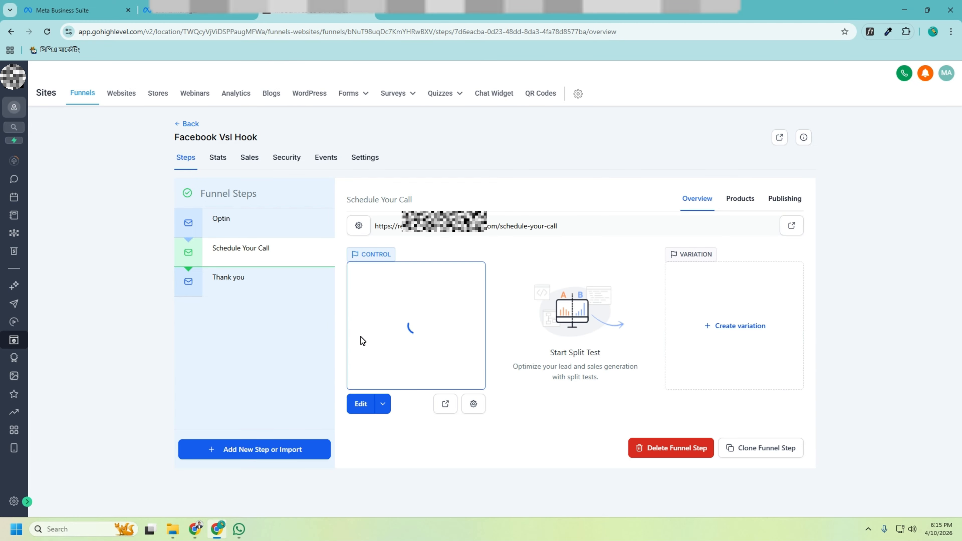
pyautogui.click(383, 404)
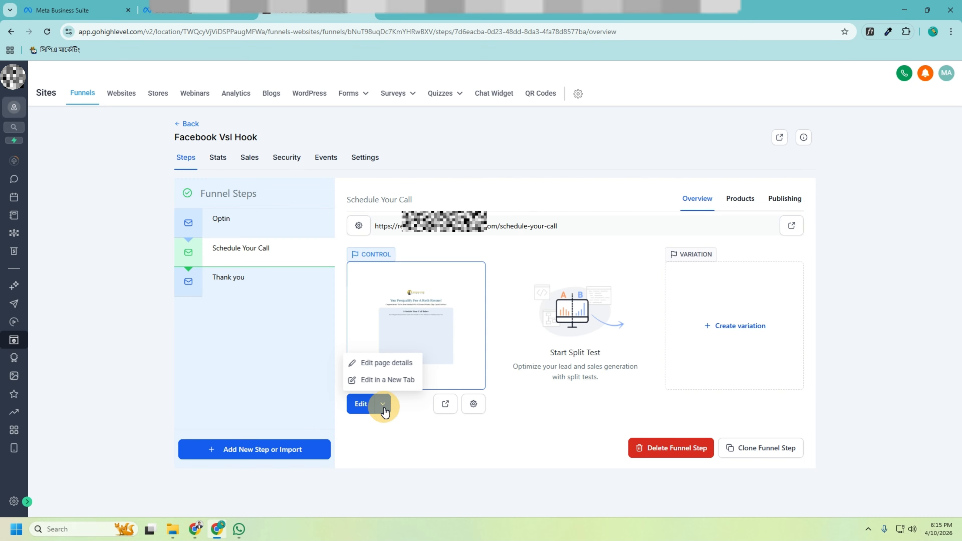
pyautogui.click(379, 379)
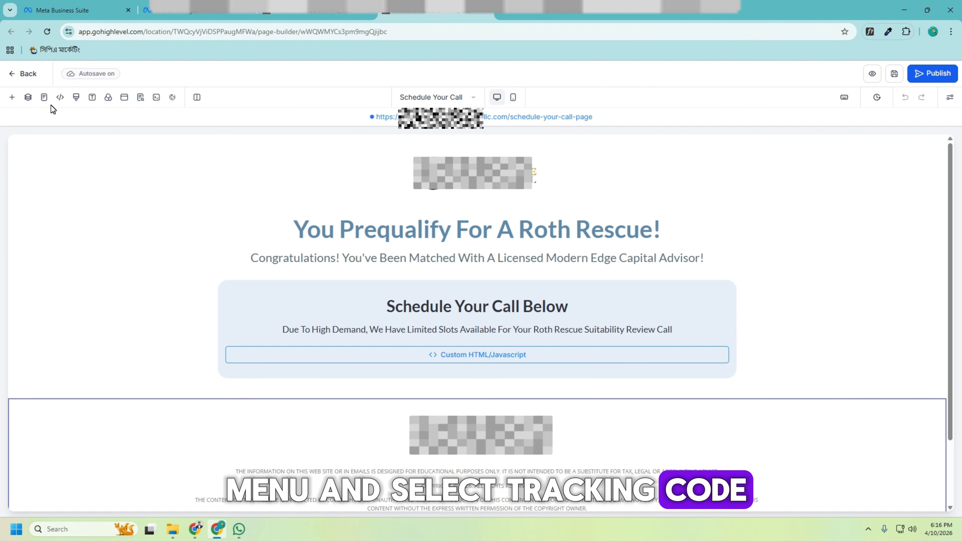
pyautogui.click(60, 98)
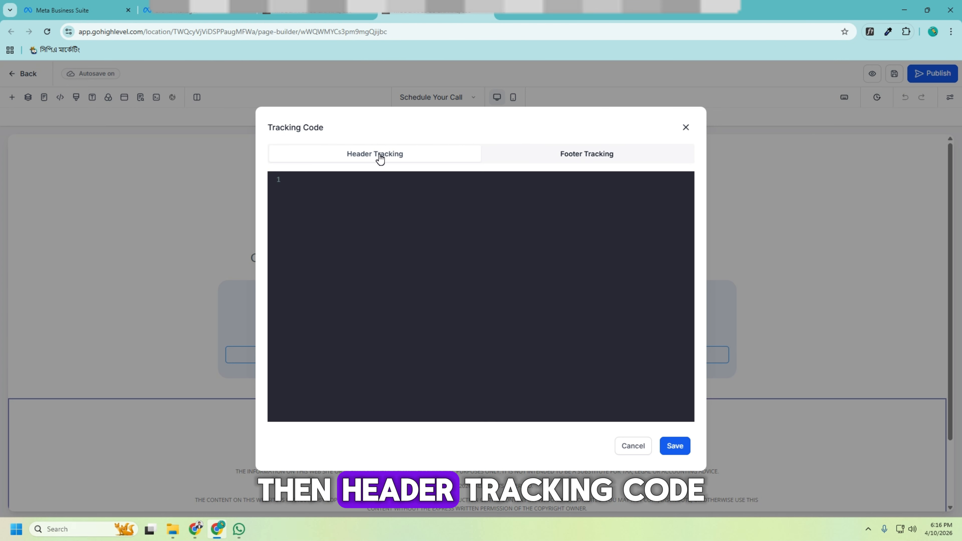
# Step: Write an opening <script> and a closing </script> tag in the page's header tracking code, leaving an empty line between them
pyautogui.click(370, 200)
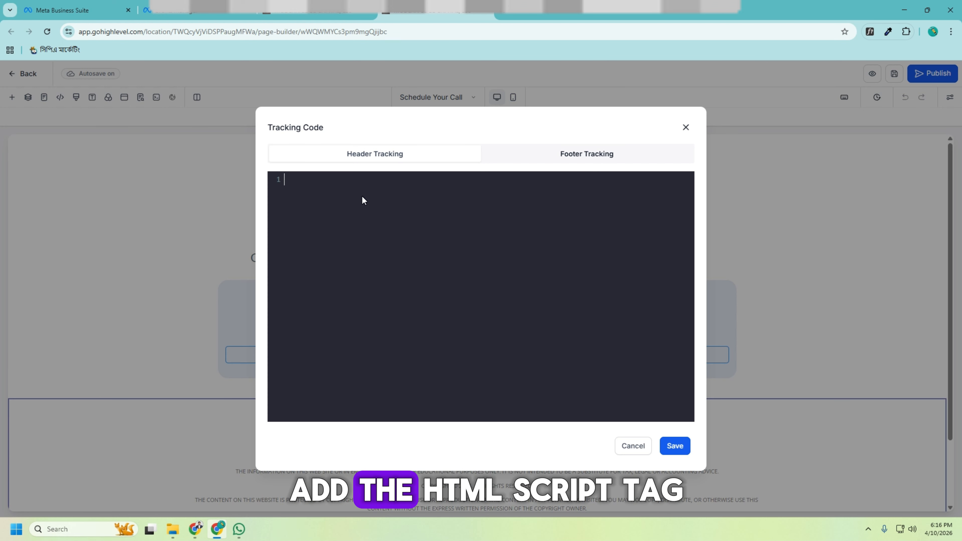
pyautogui.write('<s')
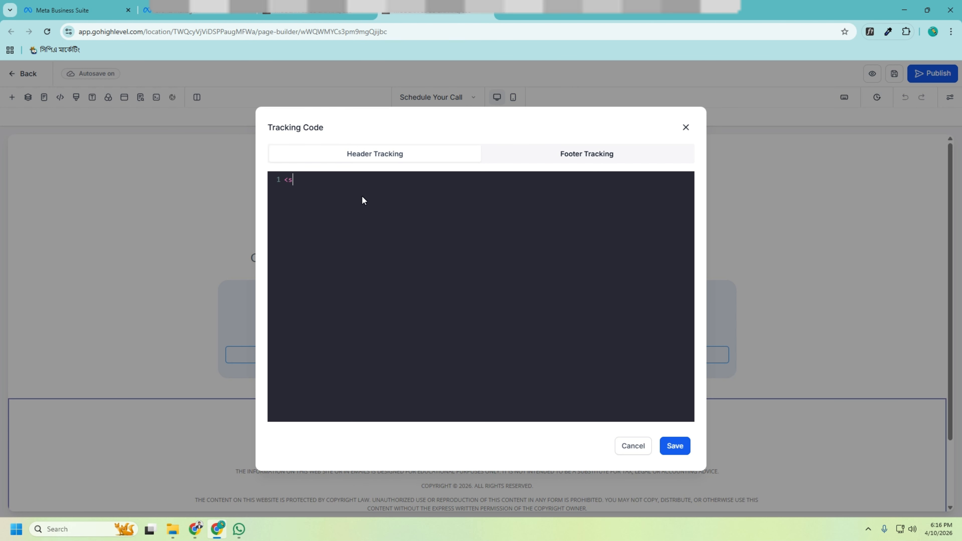
pyautogui.write('cript>')
pyautogui.press('Return')
pyautogui.press('Return')
pyautogui.write('<')
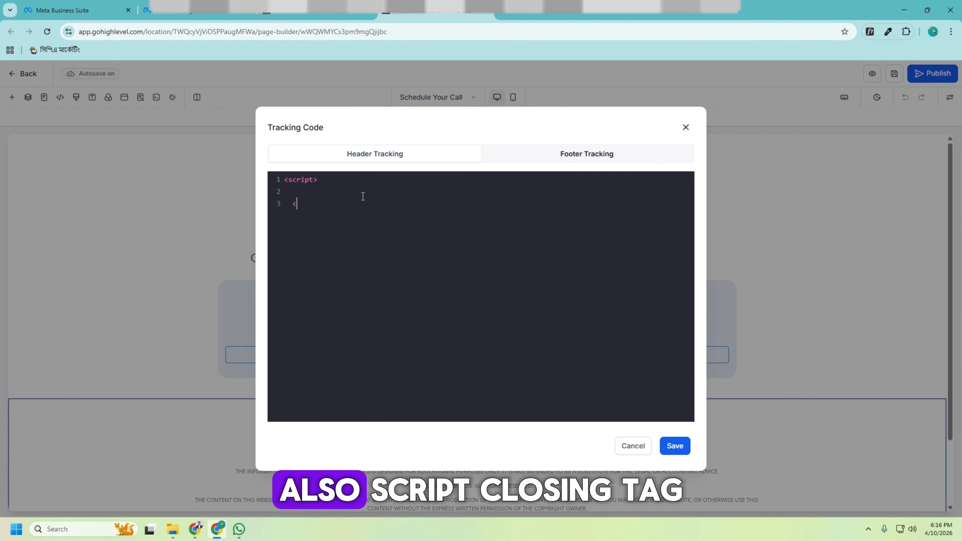
pyautogui.write('/')
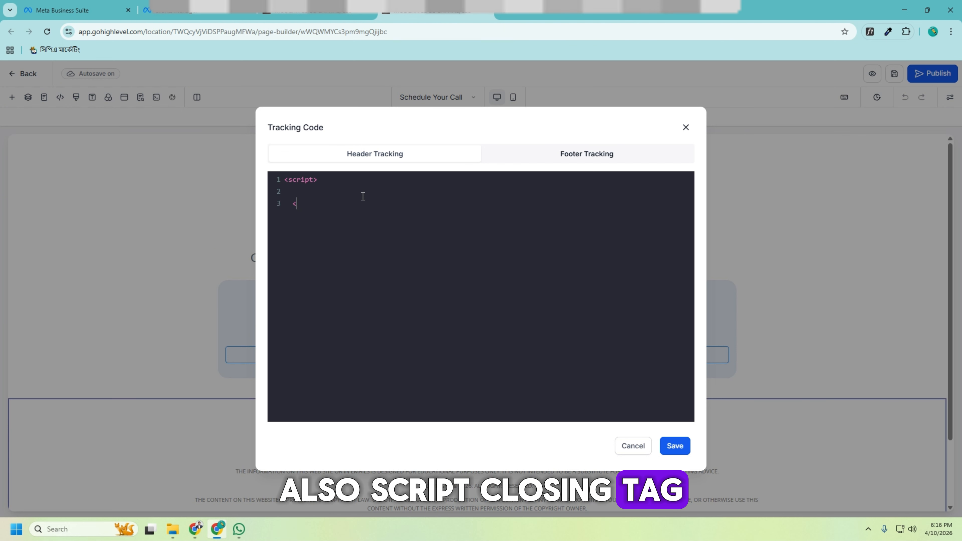
pyautogui.write('script')
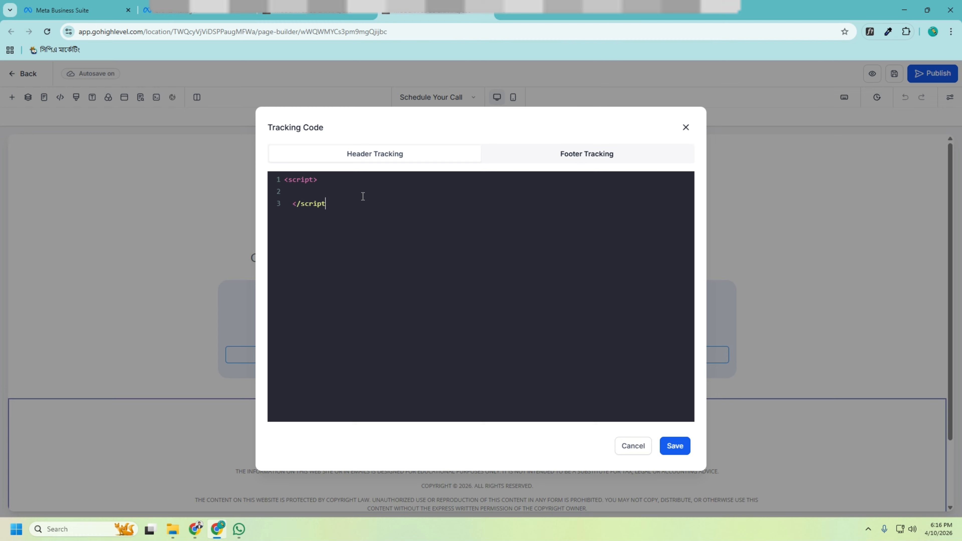
pyautogui.write('>')
# Step: Fill the script tags with the copied fbq track line changed to the event 'Lead', and copy the whole snippet
pyautogui.click(420, 192)
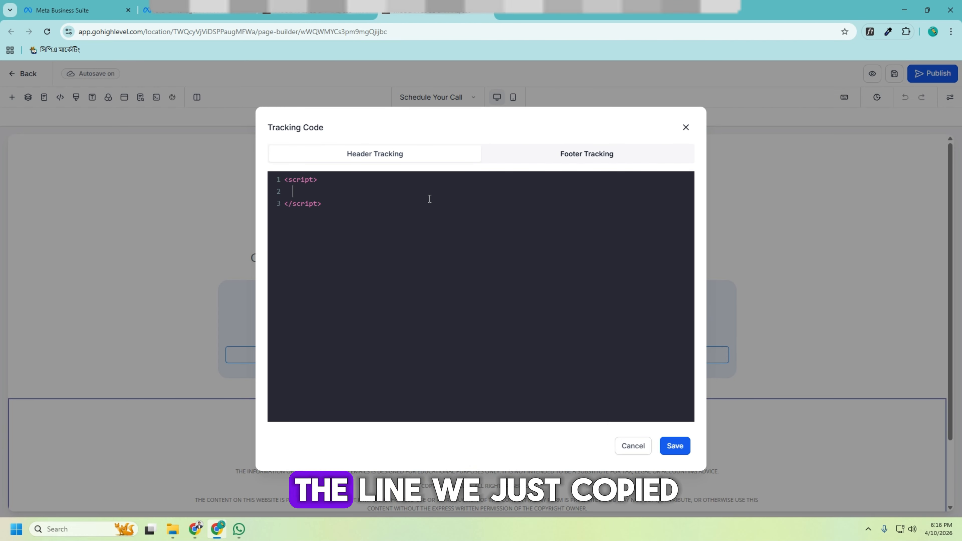
pyautogui.hotkey('ctrl', 'v')
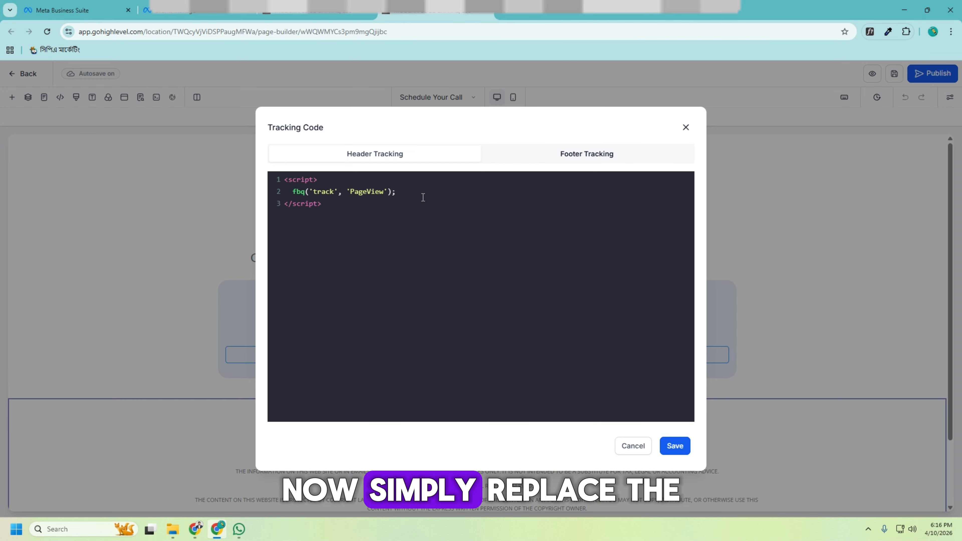
pyautogui.doubleClick(362, 192)
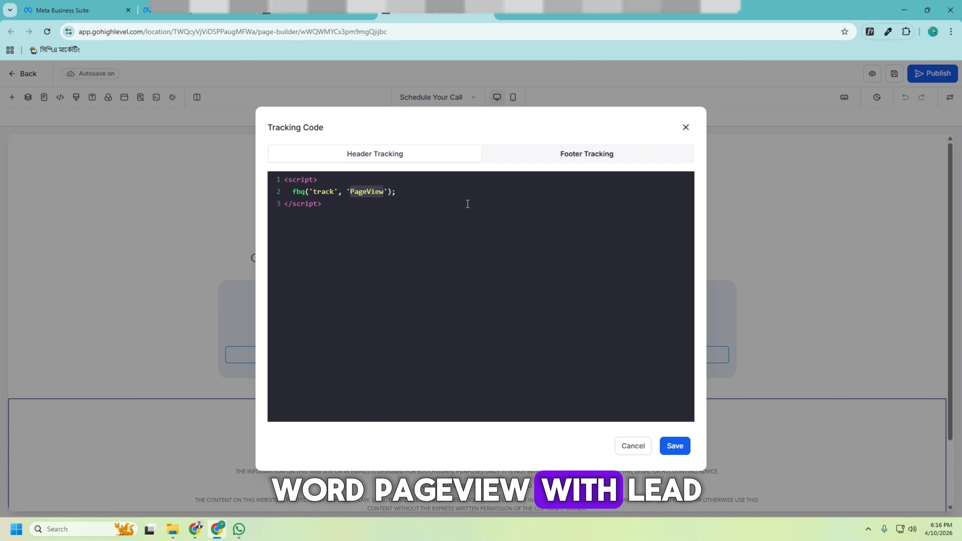
pyautogui.write('Lead')
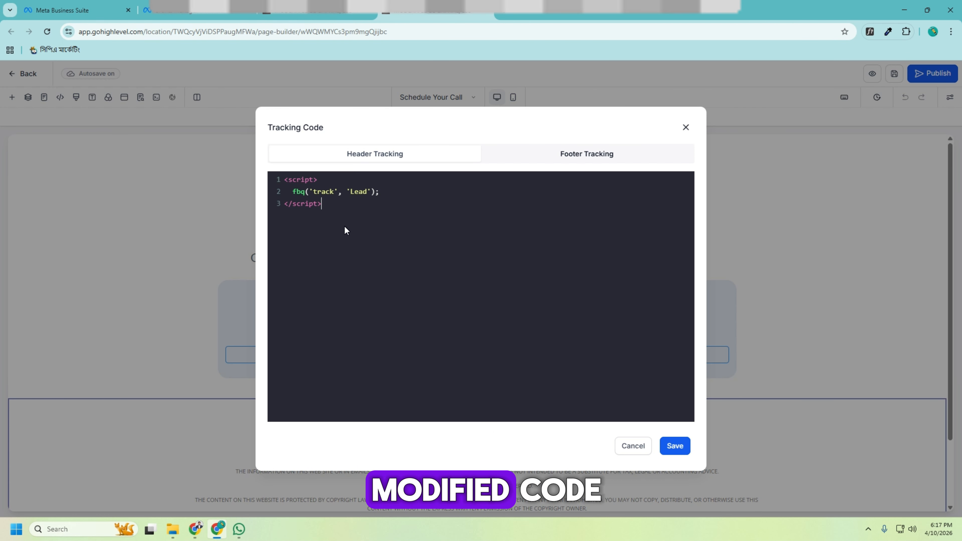
pyautogui.moveTo(344, 225); pyautogui.dragTo(279, 167)
pyautogui.hotkey('ctrl', 'c')
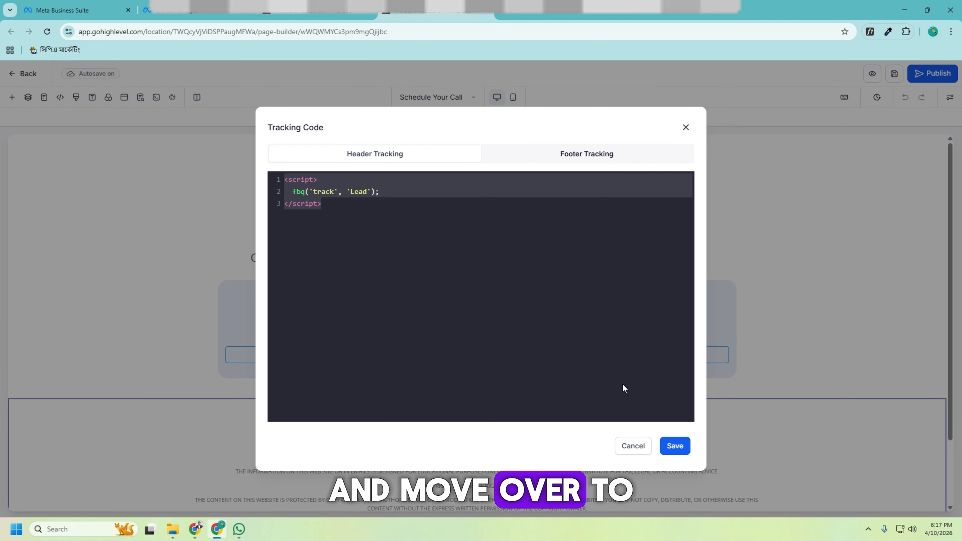
# Step: Save the Lead tracking code, then save and publish the Schedule Your Call page
pyautogui.click(674, 446)
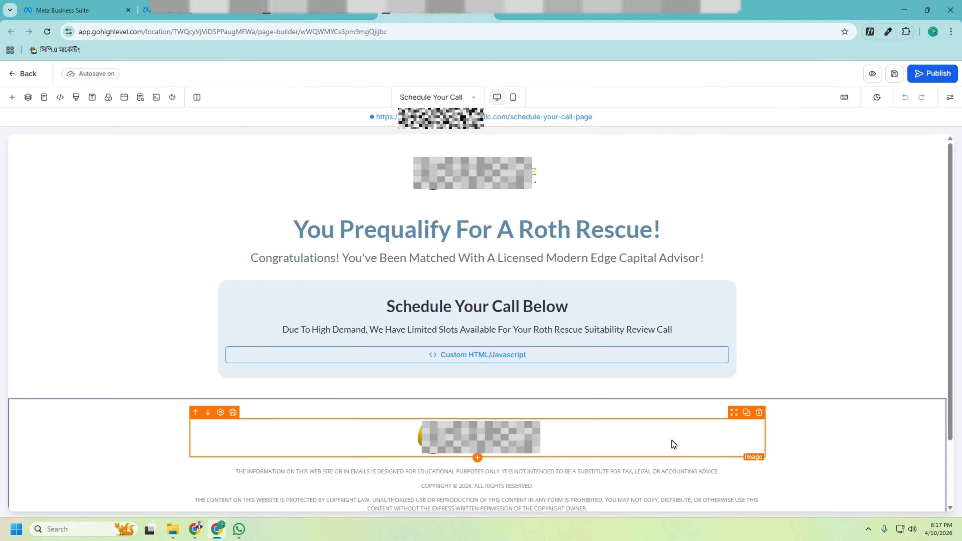
pyautogui.click(894, 73)
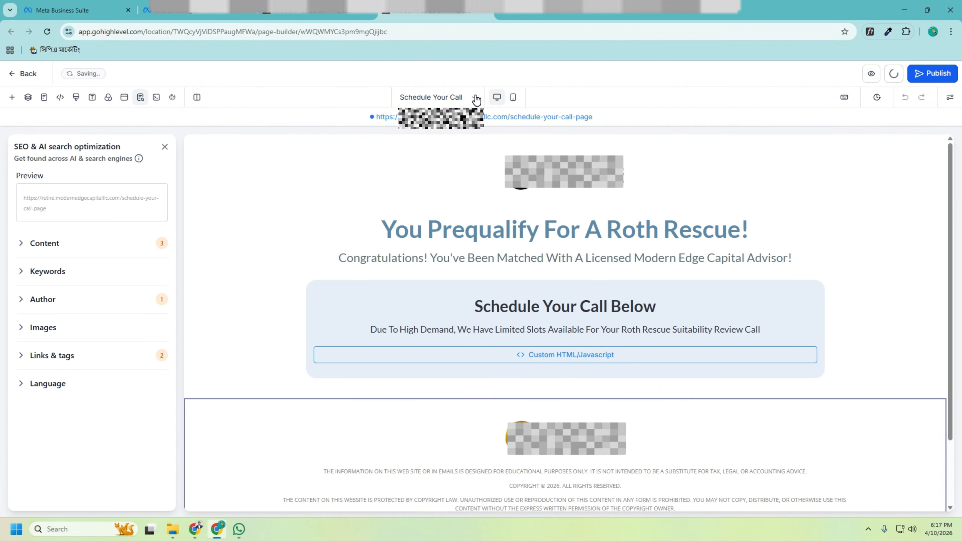
pyautogui.click(459, 99)
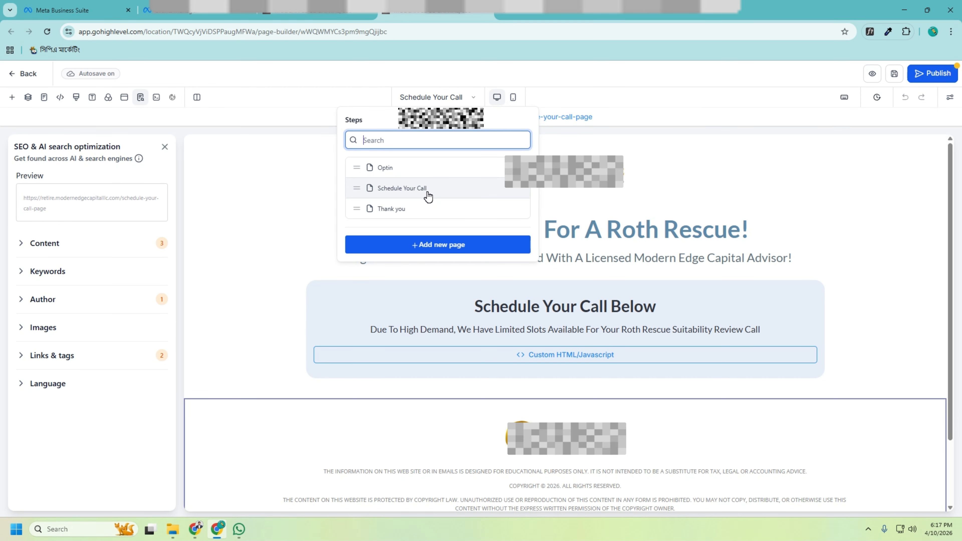
pyautogui.click(931, 74)
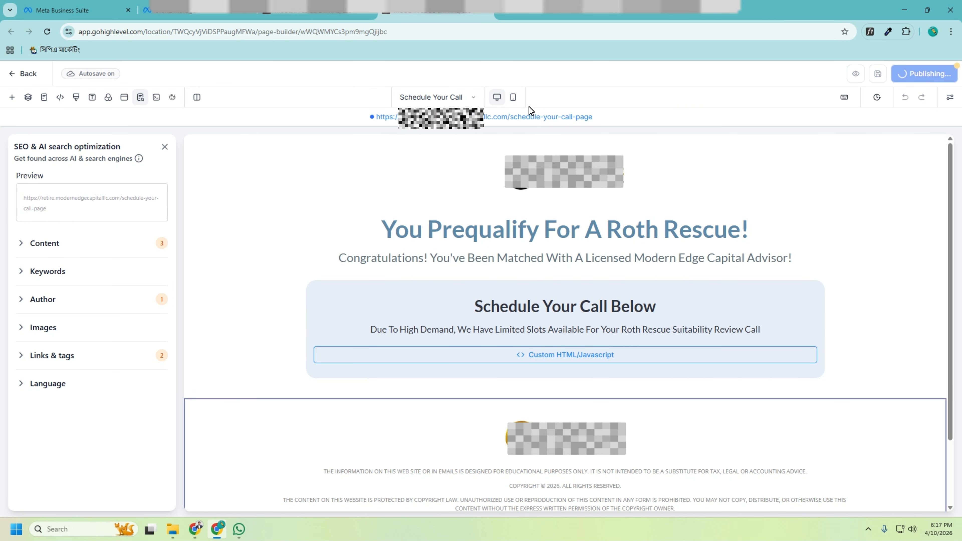
# Step: Switch to the funnel's Thank you page and paste the copied script snippet into its header tracking code
pyautogui.click(459, 98)
pyautogui.click(397, 205)
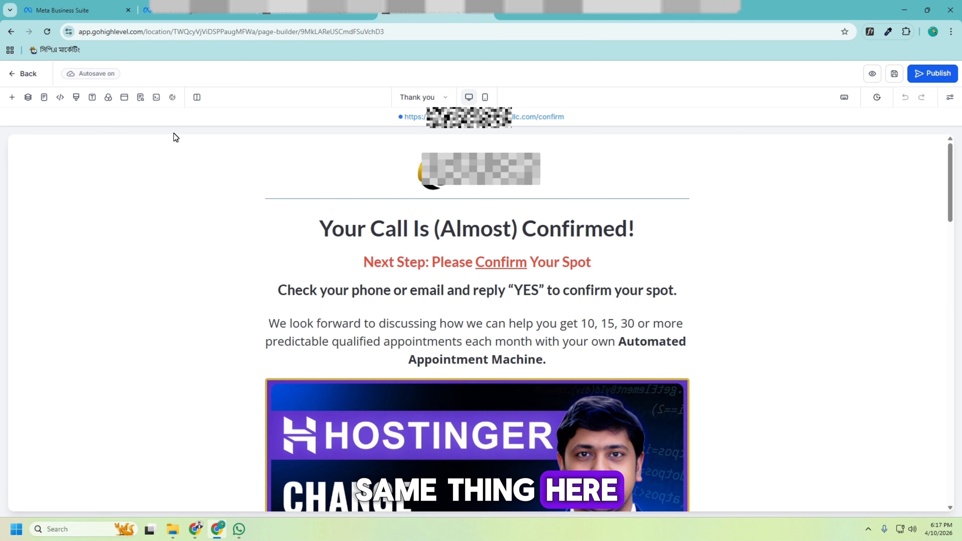
pyautogui.click(60, 99)
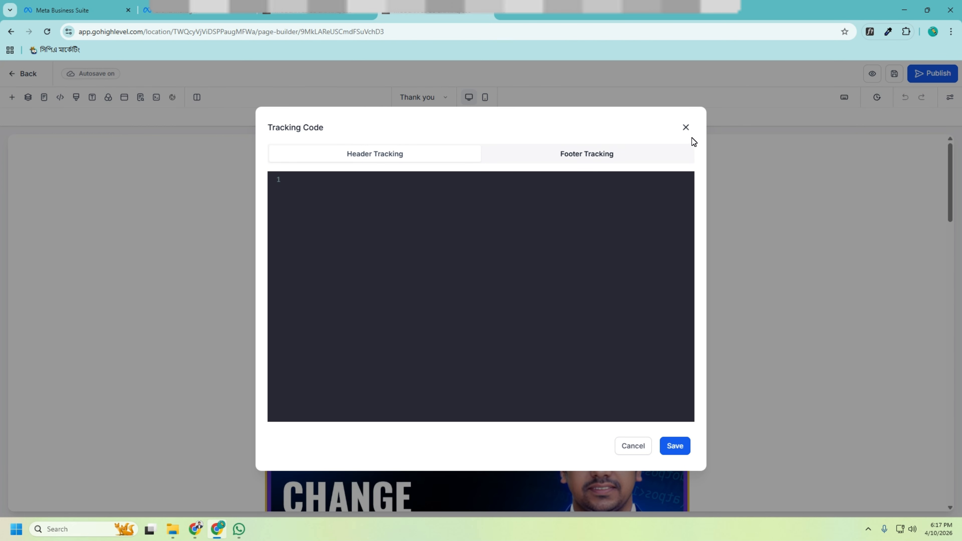
pyautogui.click(371, 196)
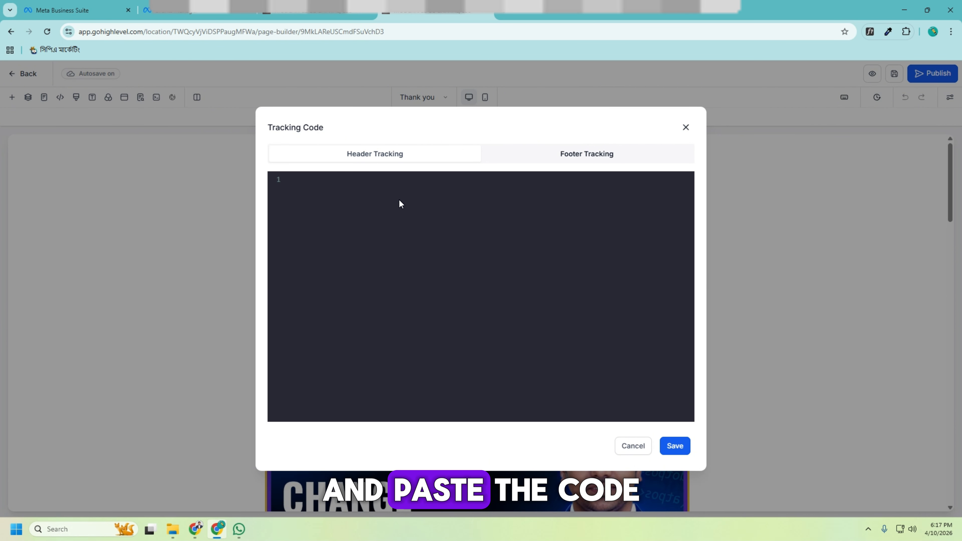
pyautogui.hotkey('ctrl', 'v')
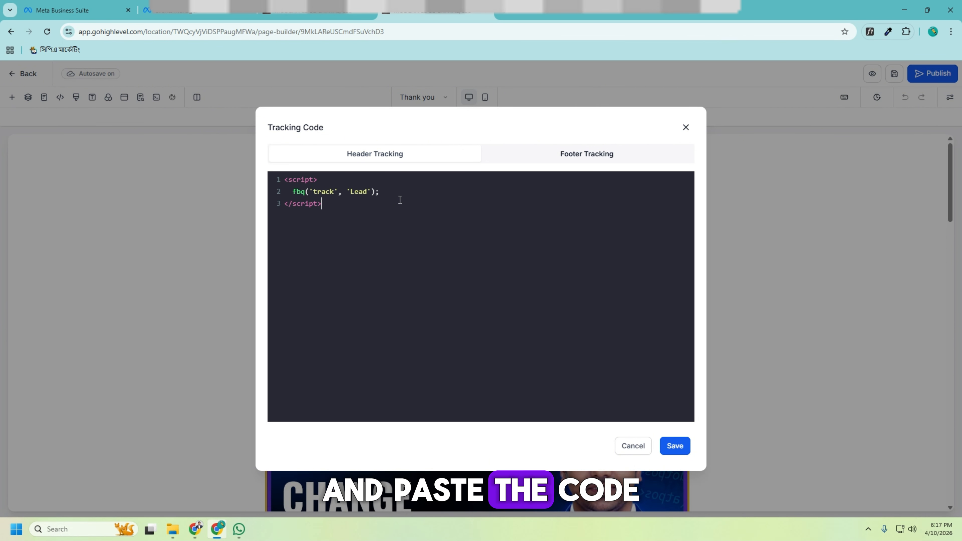
# Step: Replace the event name 'Lead' with 'Schedule' in the fbq track line of the pasted snippet
pyautogui.click(360, 194)
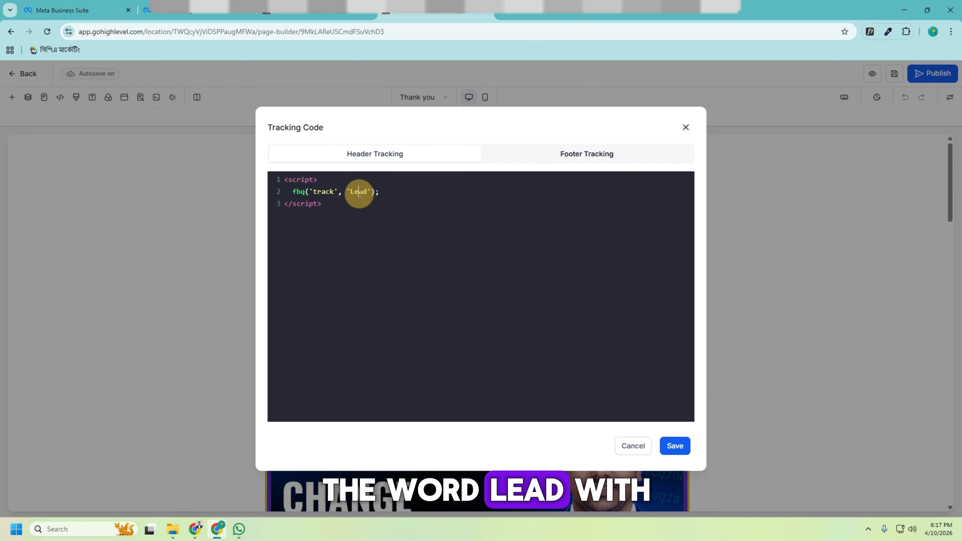
pyautogui.write('Sc')
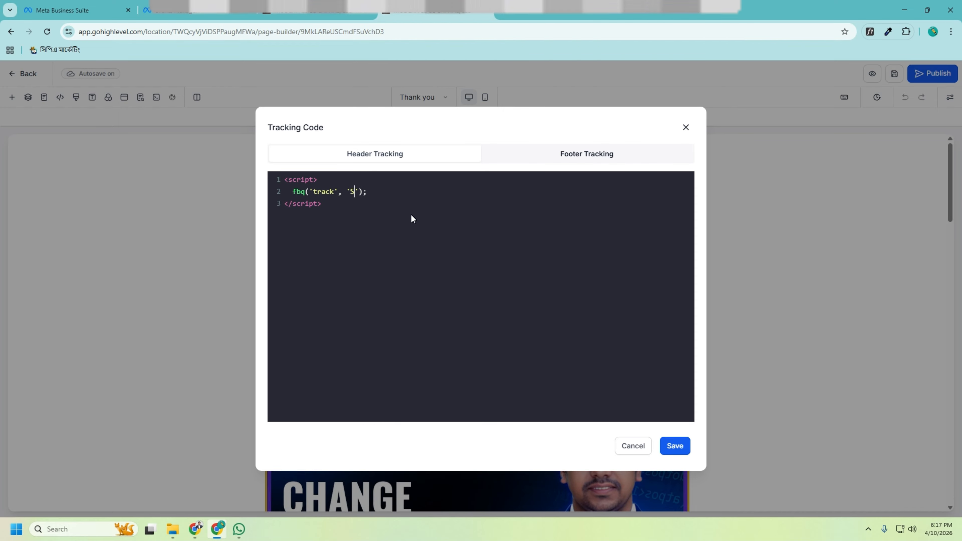
pyautogui.write('hedule')
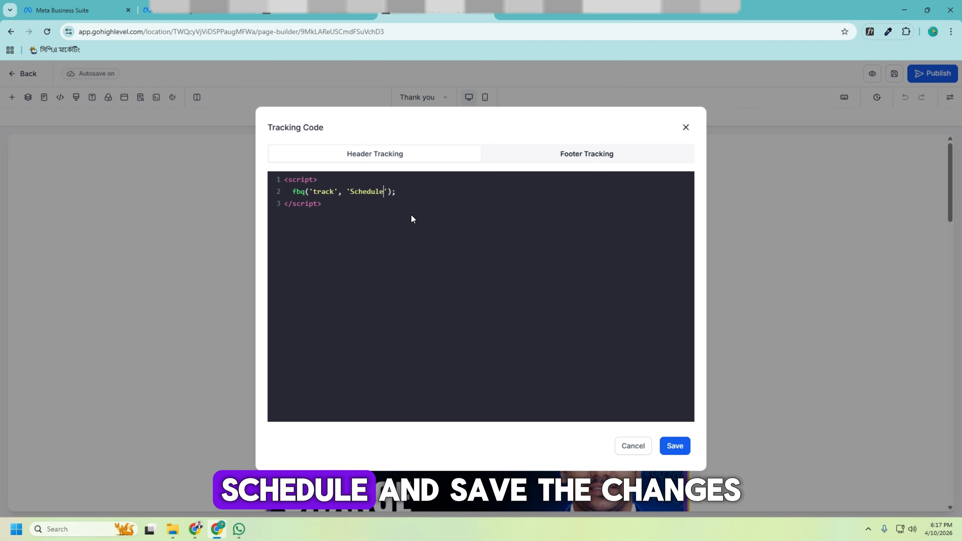
# Step: Save the Schedule tracking code, then save and publish the Thank you page
pyautogui.click(675, 445)
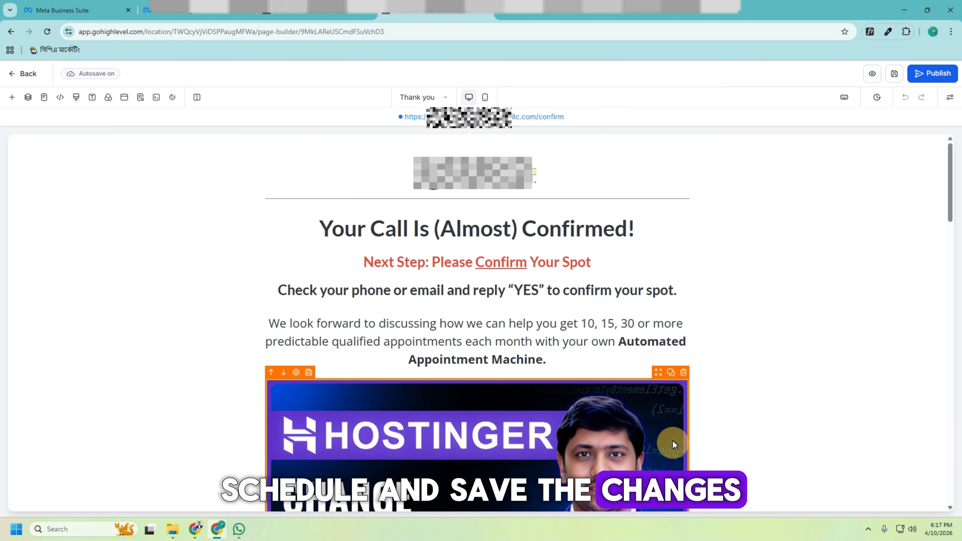
pyautogui.click(895, 73)
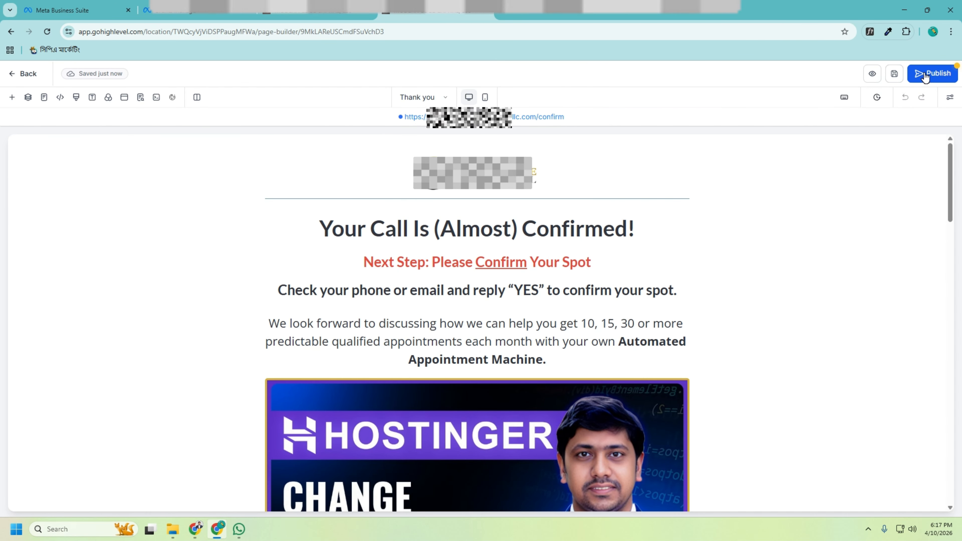
pyautogui.click(934, 74)
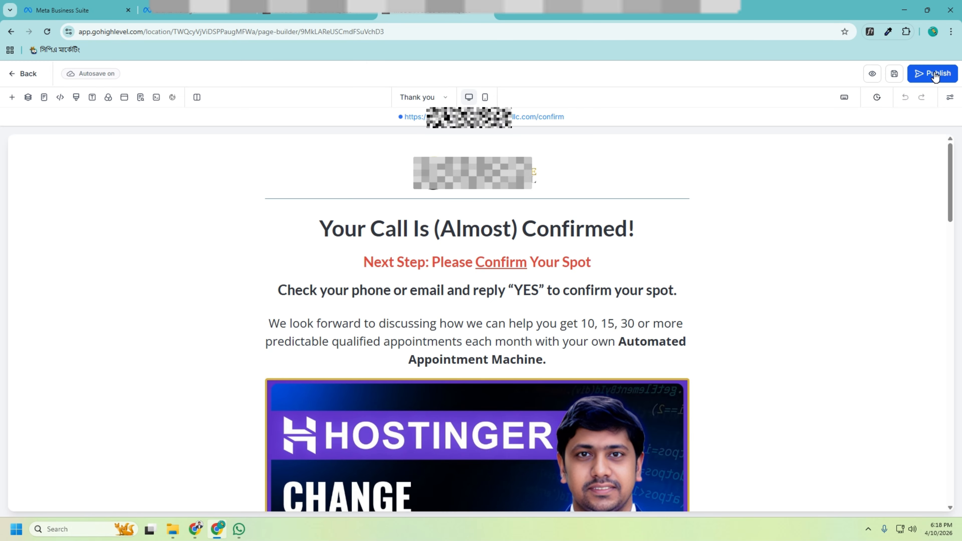